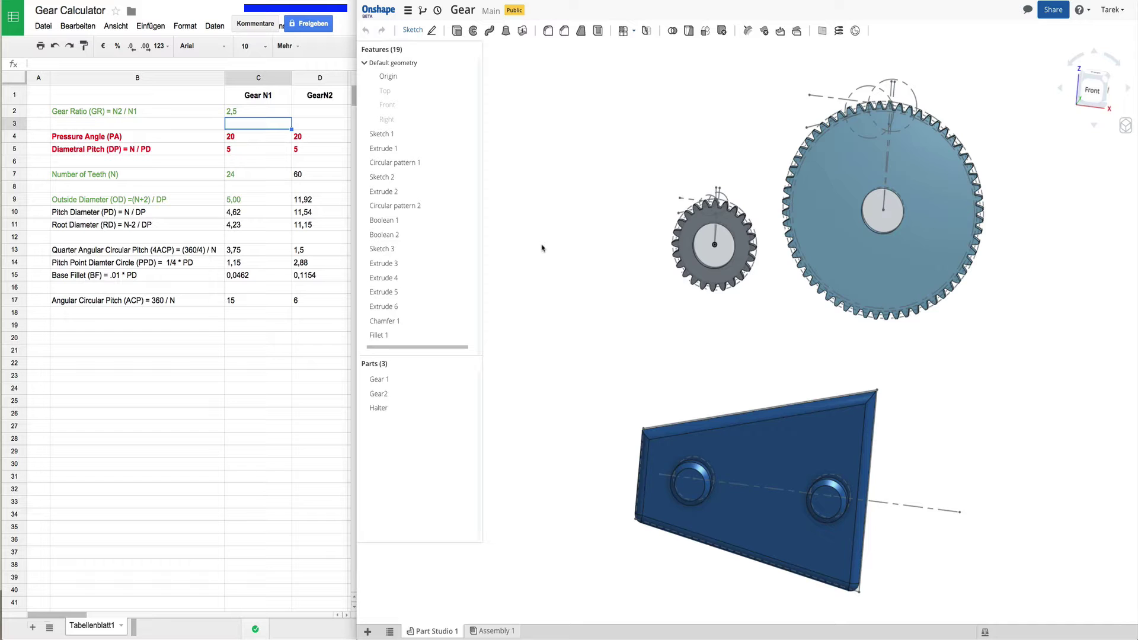
Insert all parts from Part Studio 1 — Gear 1, Gear2 and Halter — into Assembly 1
right_drag(542, 248, 529, 270)
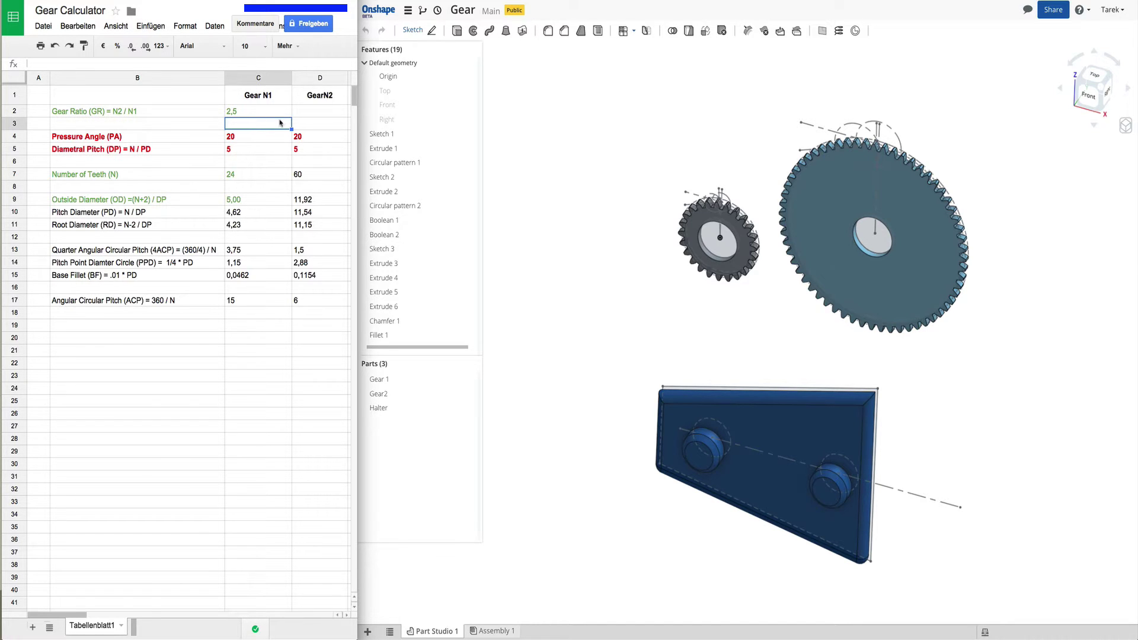
right_drag(577, 304, 623, 359)
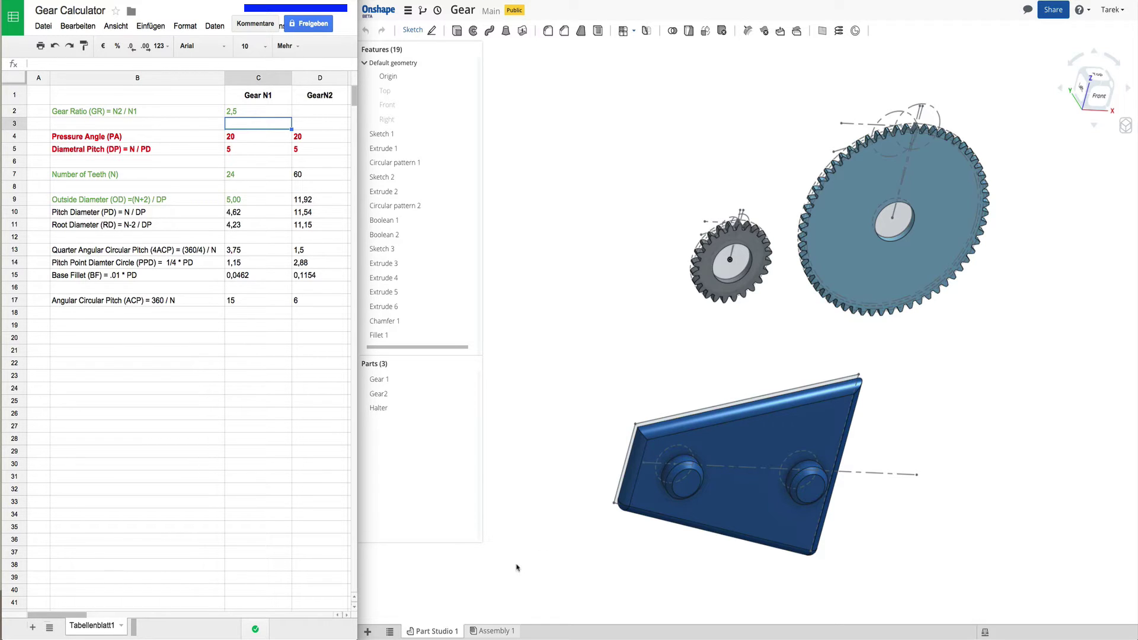
click(495, 632)
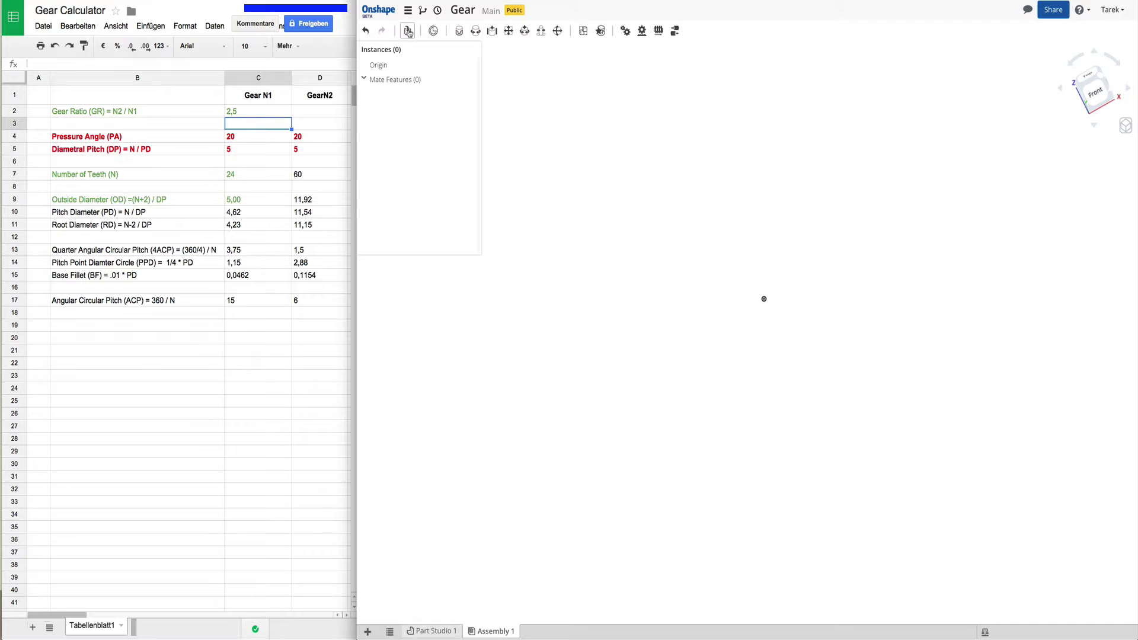
click(407, 31)
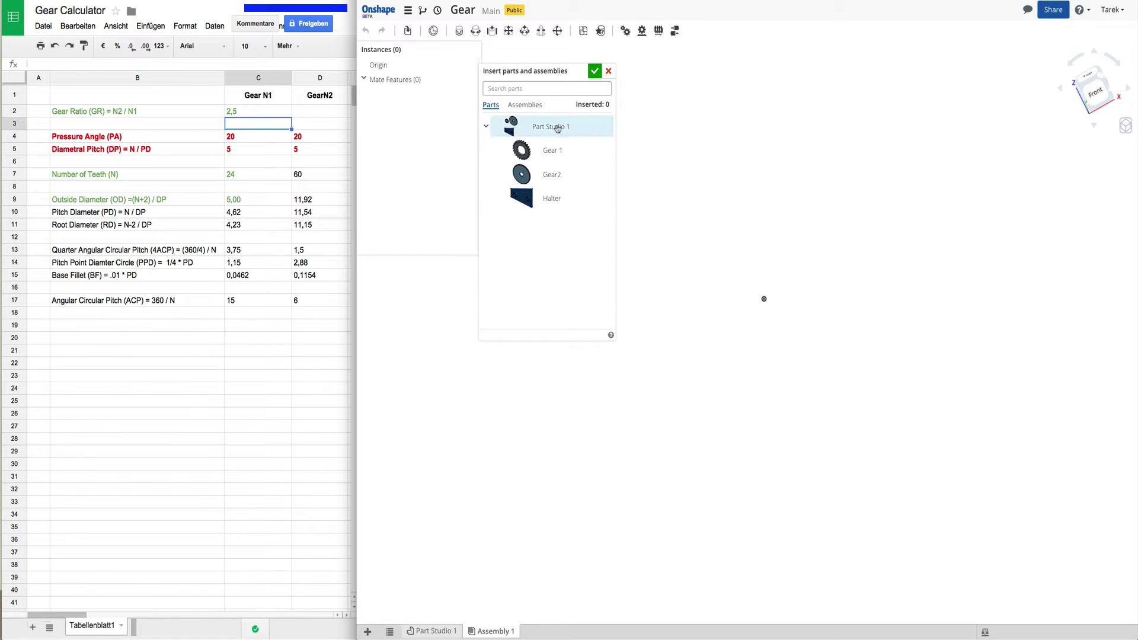
click(557, 128)
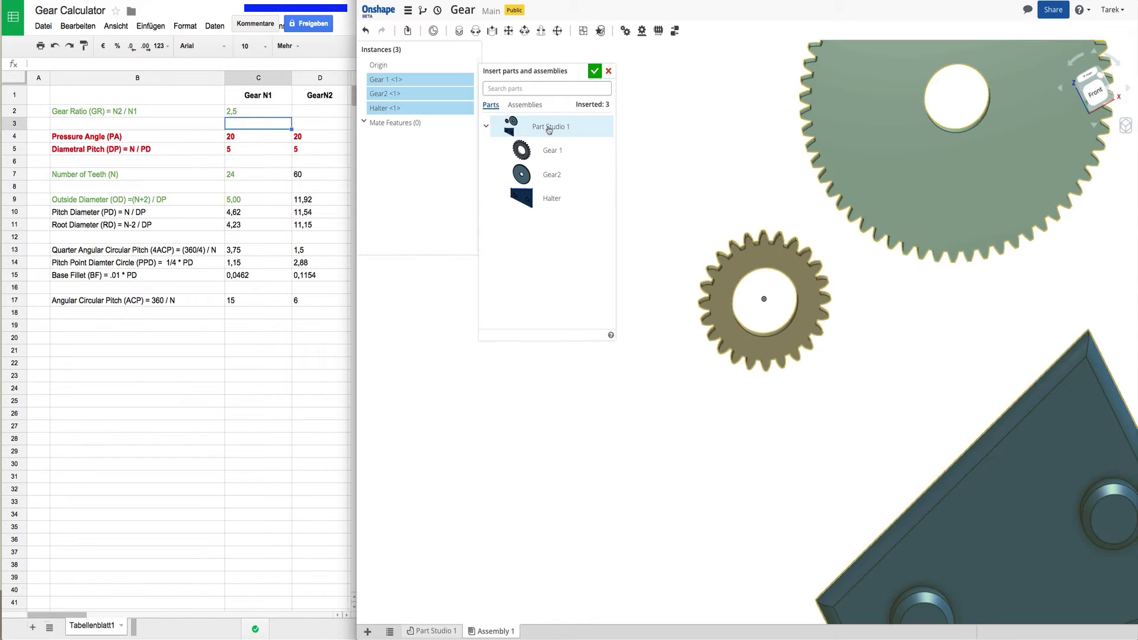
click(595, 71)
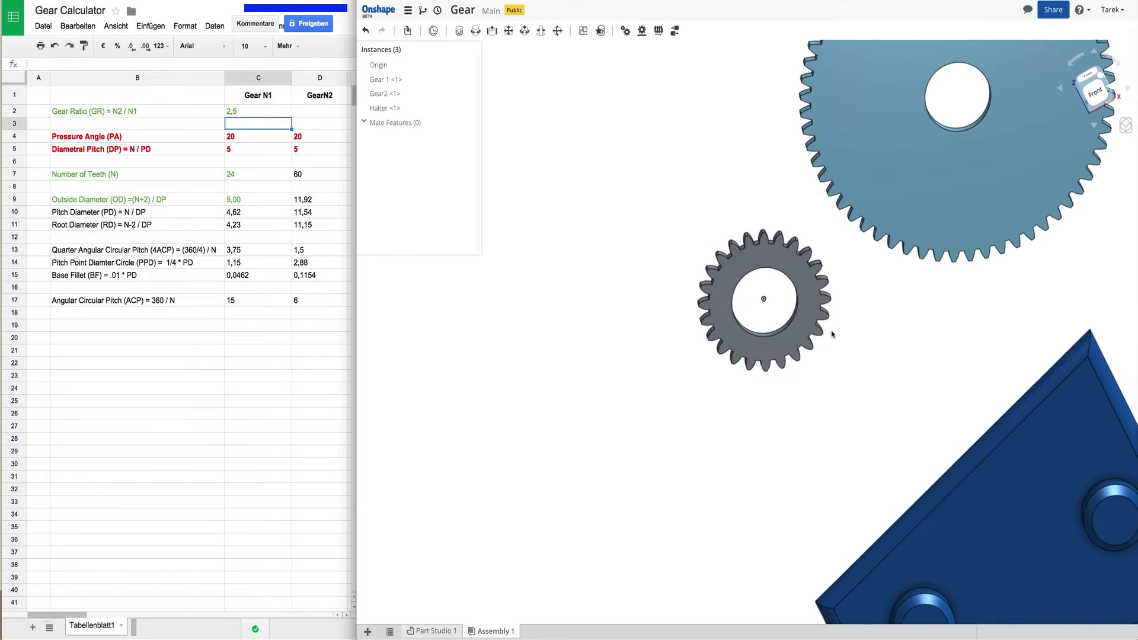
scroll(833, 333, down, 3)
mouse_move(679, 371)
right_down()
mouse_move(682, 347)
mouse_move(687, 388)
right_up()
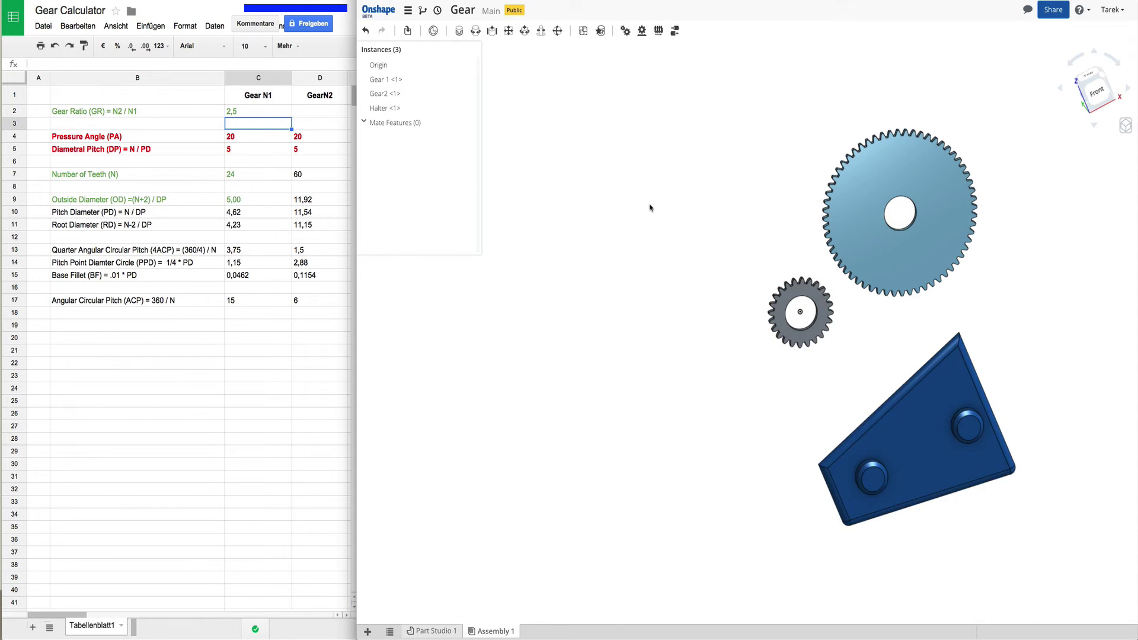
Create a revolute mate between the large gear's bore and the Halter's upper boss
right_drag(650, 208, 735, 219)
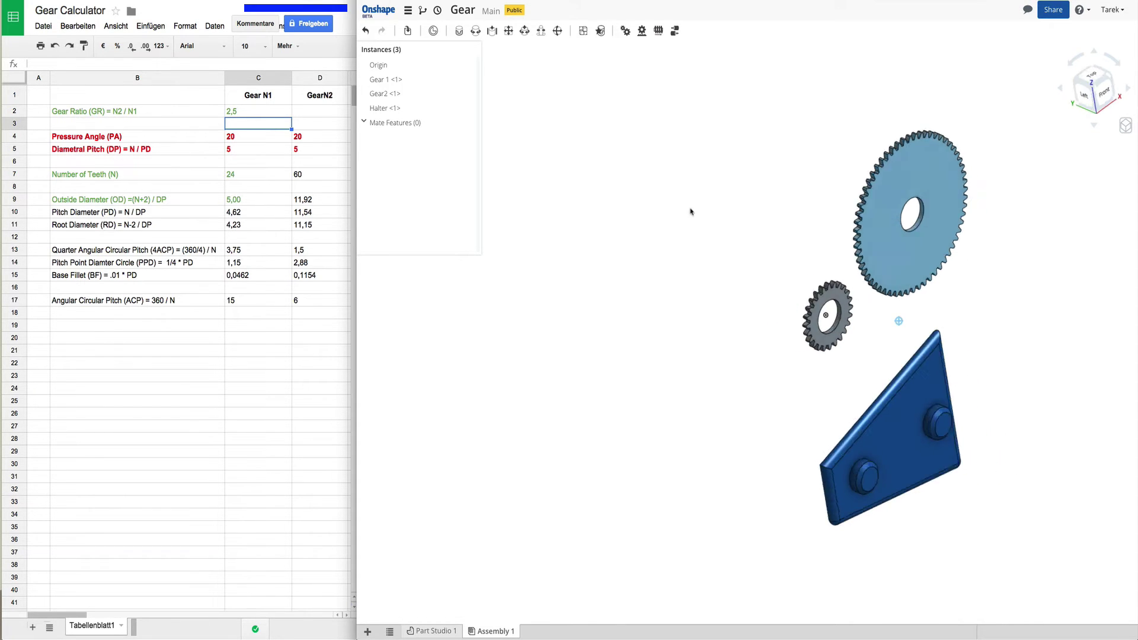
click(476, 30)
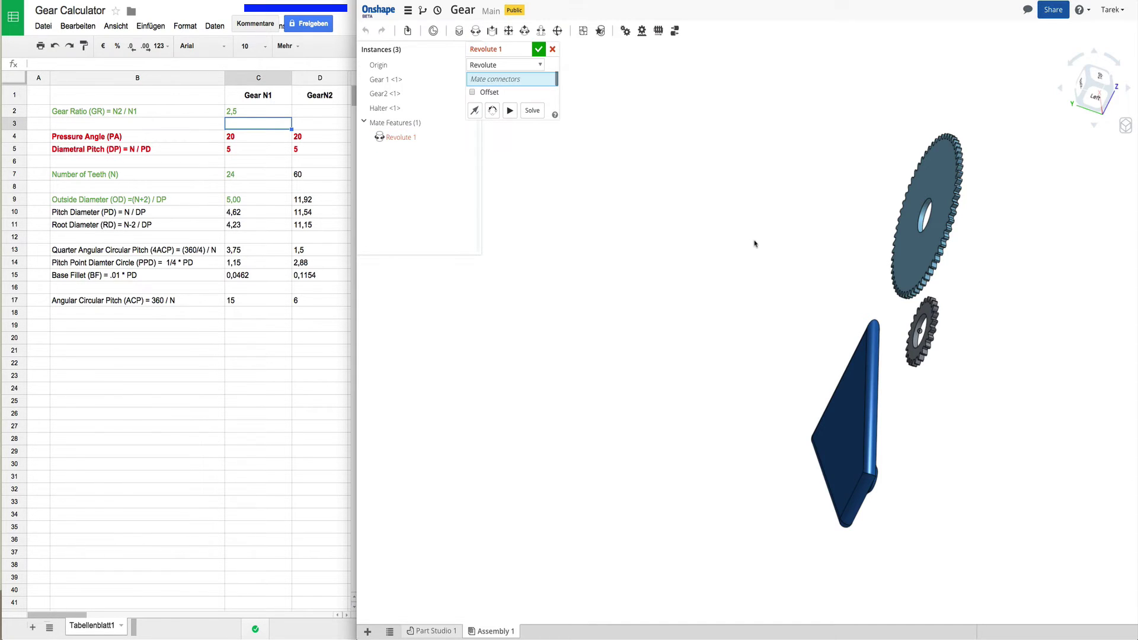
mouse_move(755, 244)
right_down()
mouse_move(768, 262)
mouse_move(753, 270)
right_up()
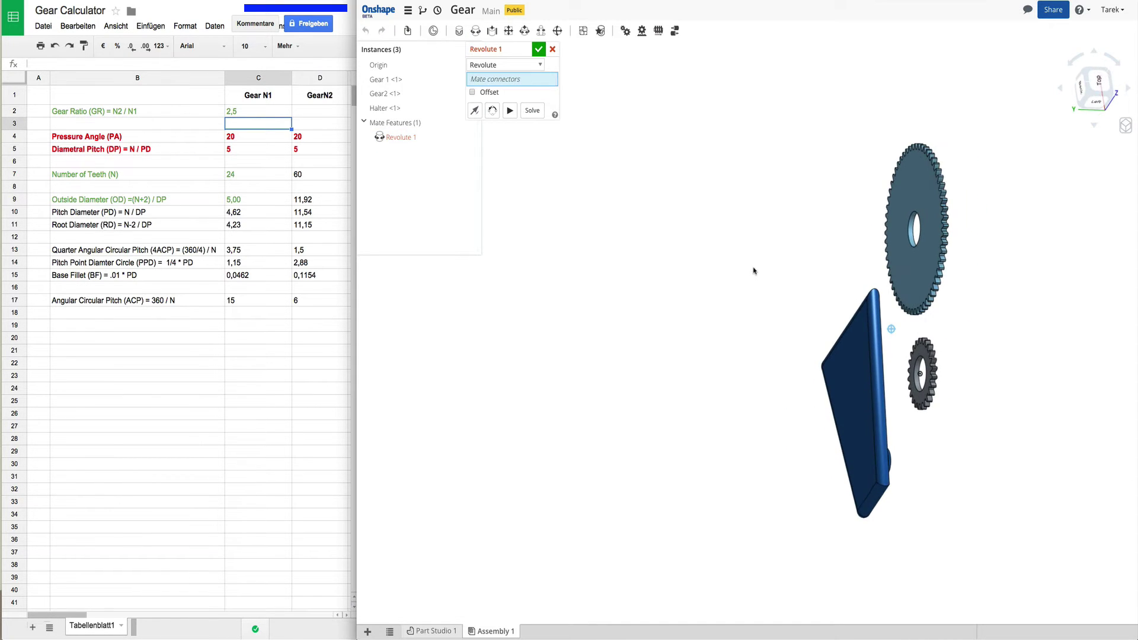
click(914, 232)
right_drag(1005, 282, 966, 275)
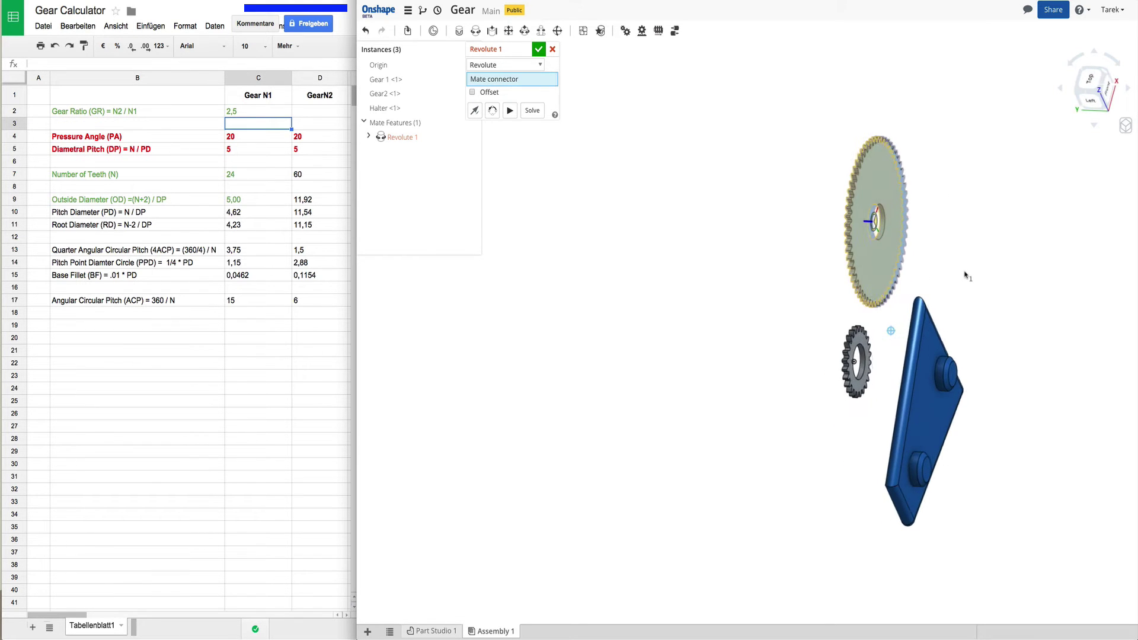
scroll(991, 430, up, 1)
scroll(990, 430, up, 2)
scroll(953, 419, up, 3)
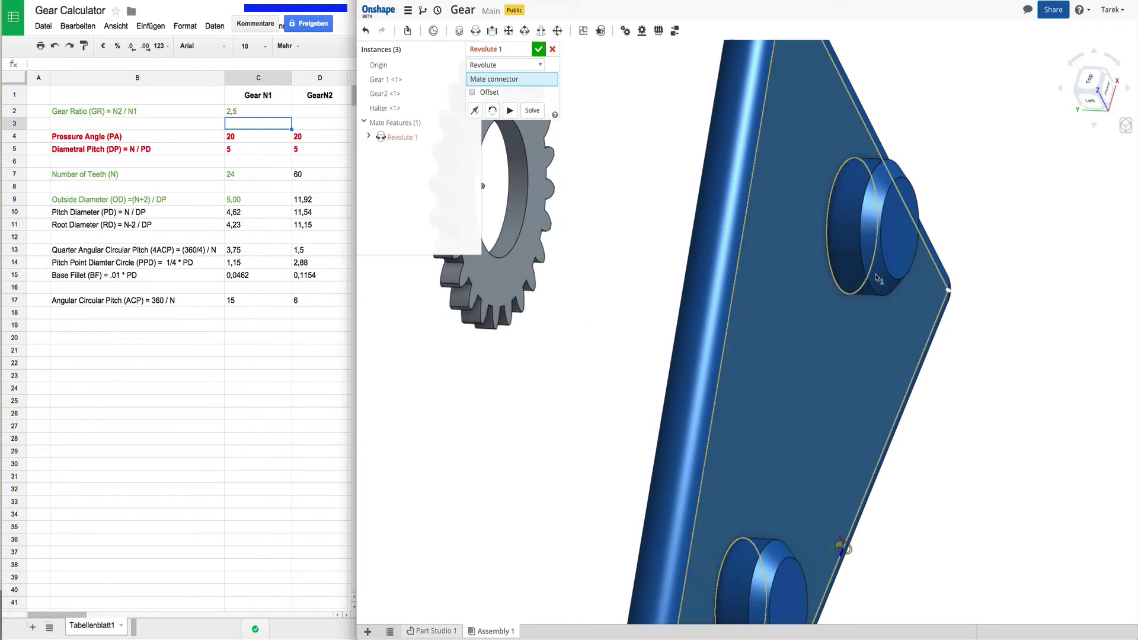
mouse_move(867, 246)
right_down()
mouse_move(985, 348)
mouse_move(855, 243)
right_up()
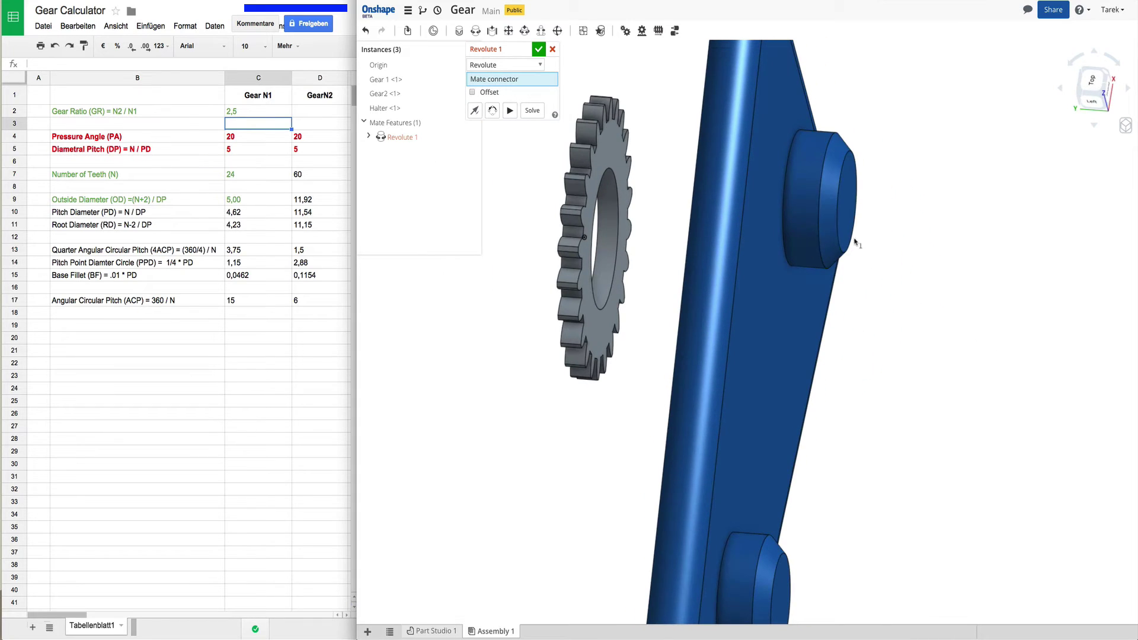
click(804, 208)
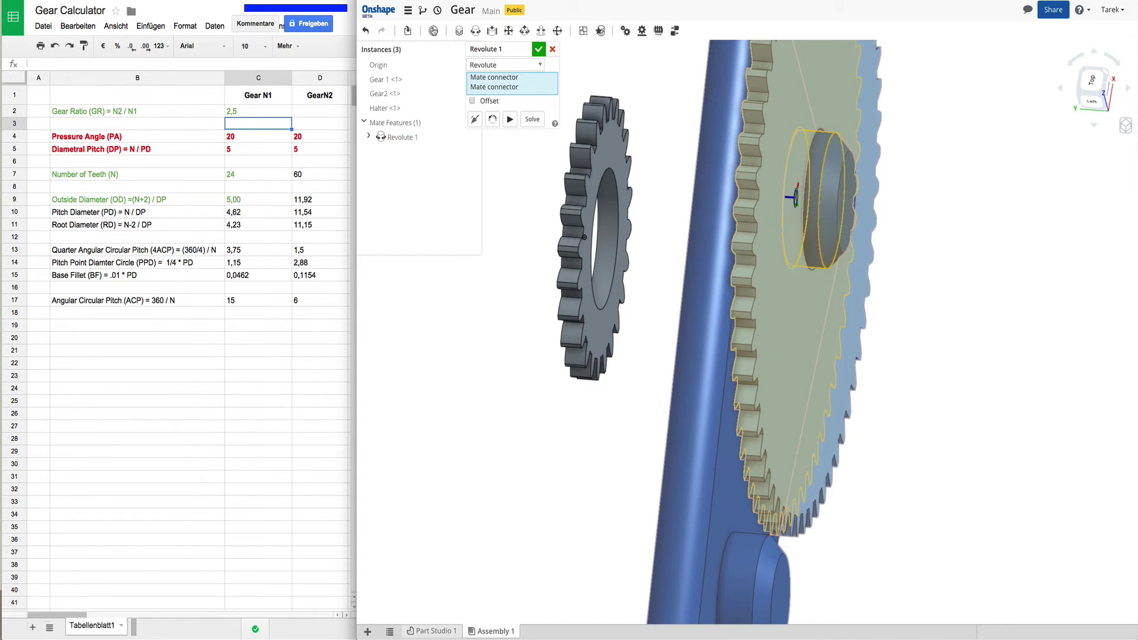
click(539, 50)
Orbit the assembly so the Halter plate faces the front
mouse_move(951, 382)
right_down()
mouse_move(1013, 385)
mouse_move(977, 378)
right_up()
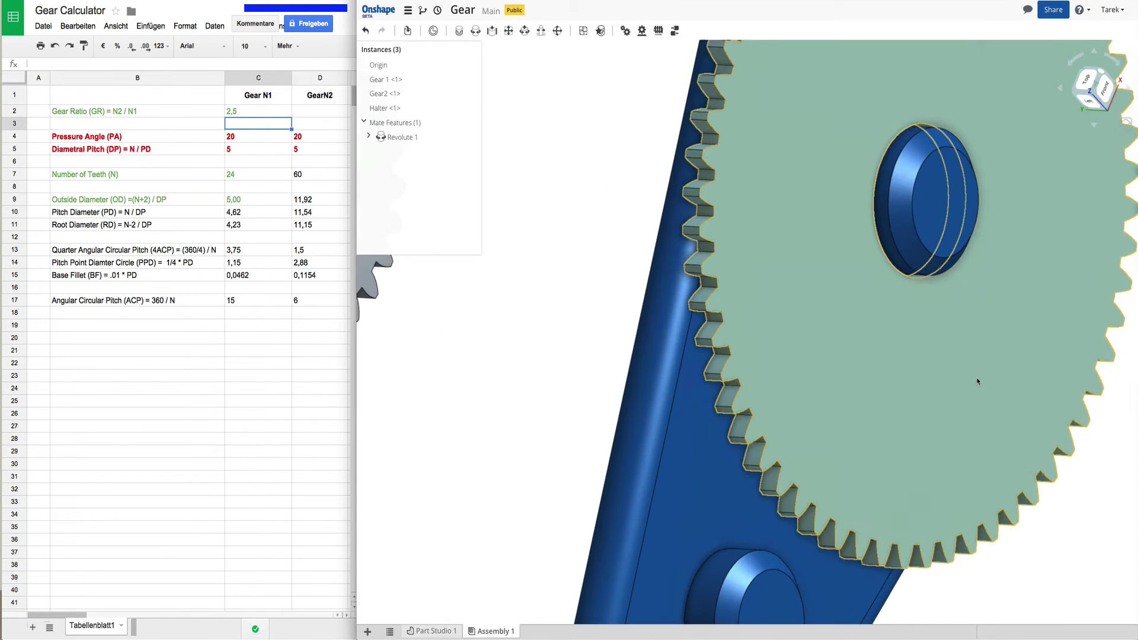
scroll(978, 382, down, 2)
scroll(978, 382, down, 1)
right_click(698, 422)
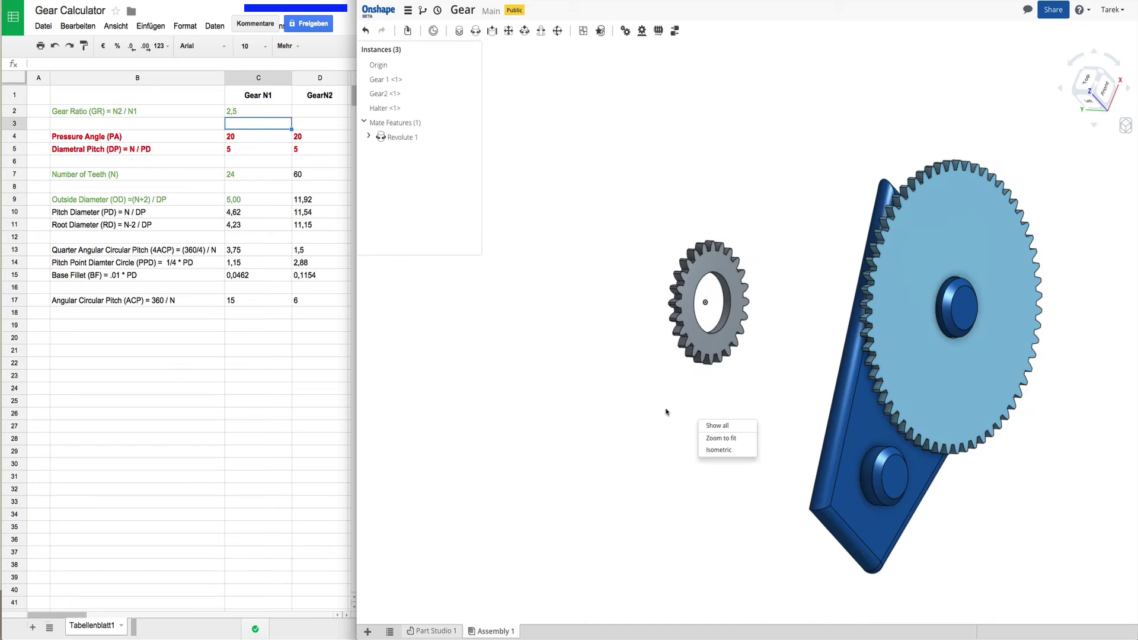
right_drag(591, 222, 649, 216)
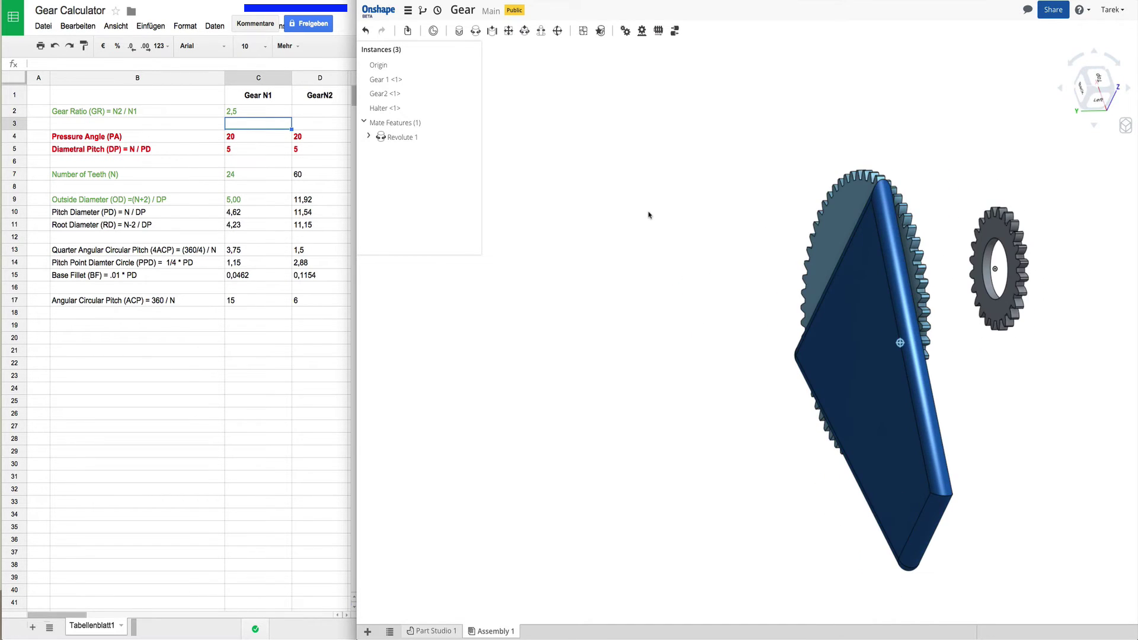
Create a second revolute mate between the small gear's bore and the Halter's lower boss
click(476, 32)
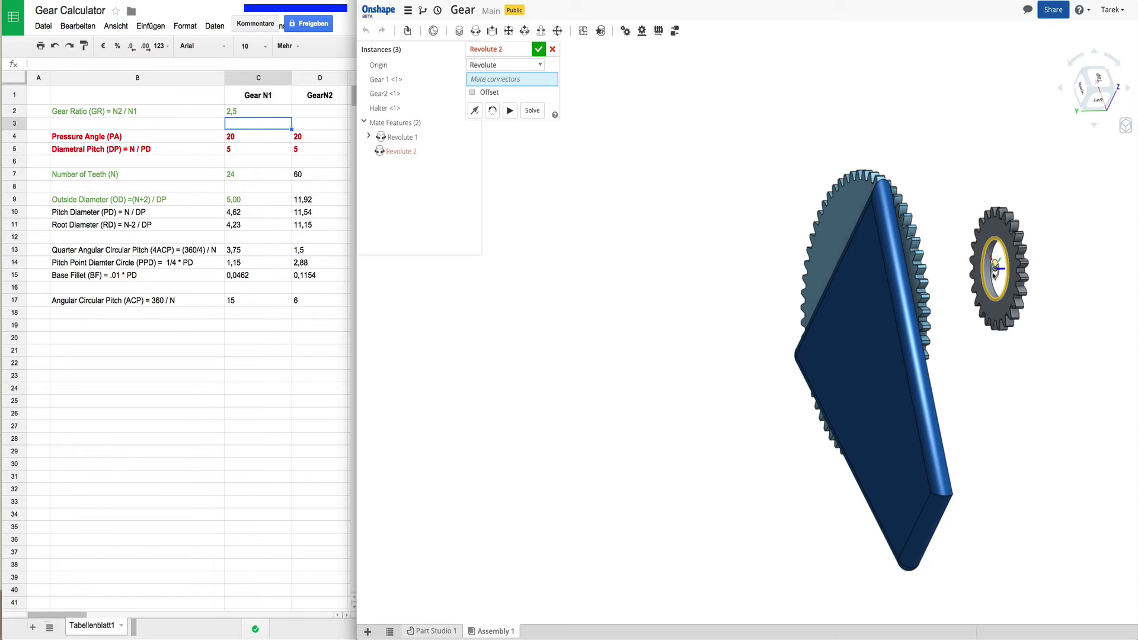
click(996, 271)
mouse_move(1009, 386)
right_down()
mouse_move(1050, 436)
mouse_move(1010, 429)
mouse_move(980, 442)
right_up()
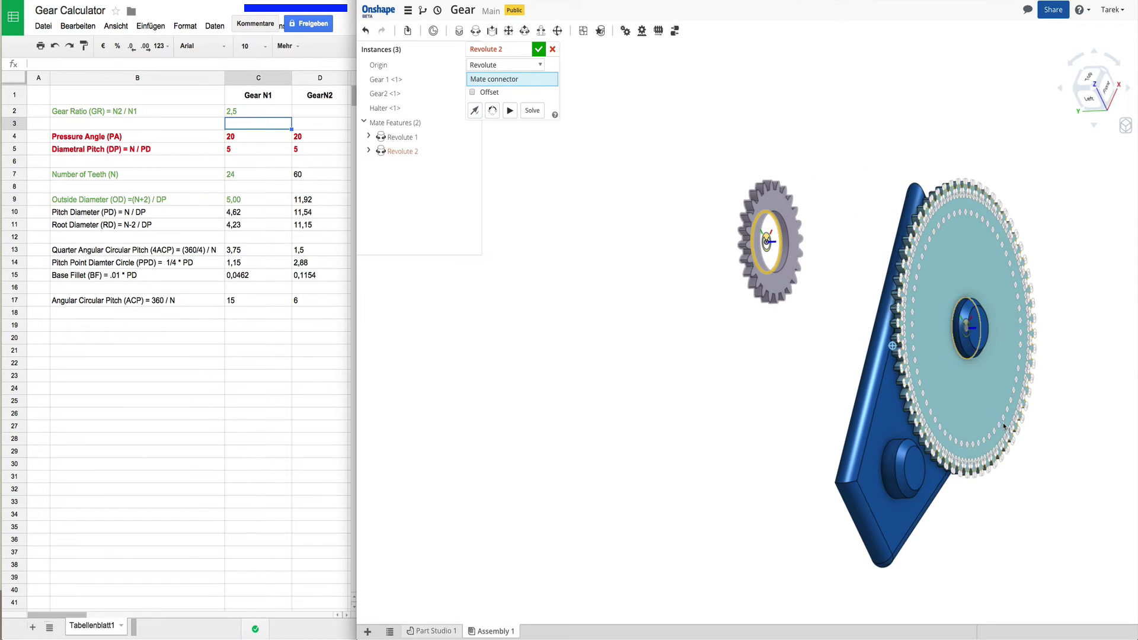
click(896, 471)
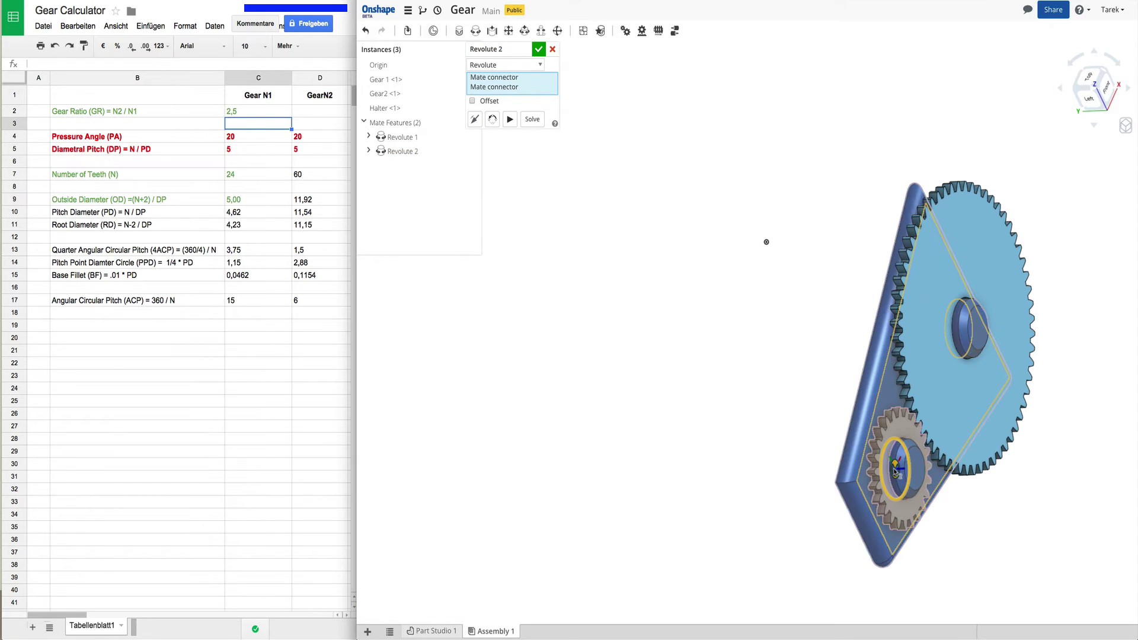
click(539, 50)
Set the Front view and fit the whole two-gear assembly on screen
right_drag(680, 374, 605, 347)
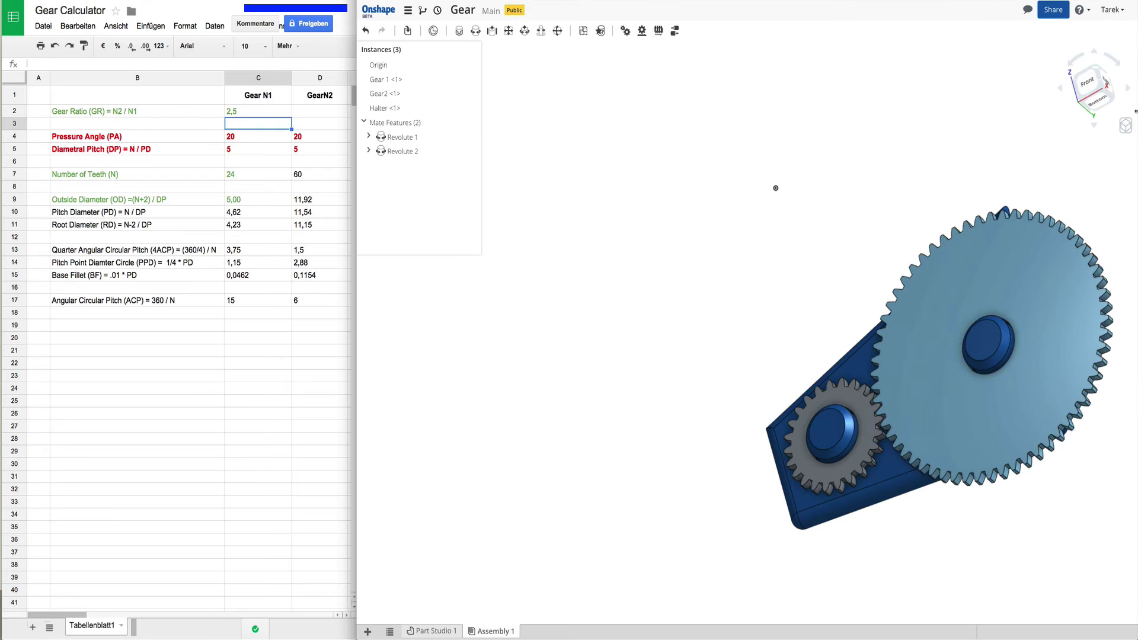
click(1093, 86)
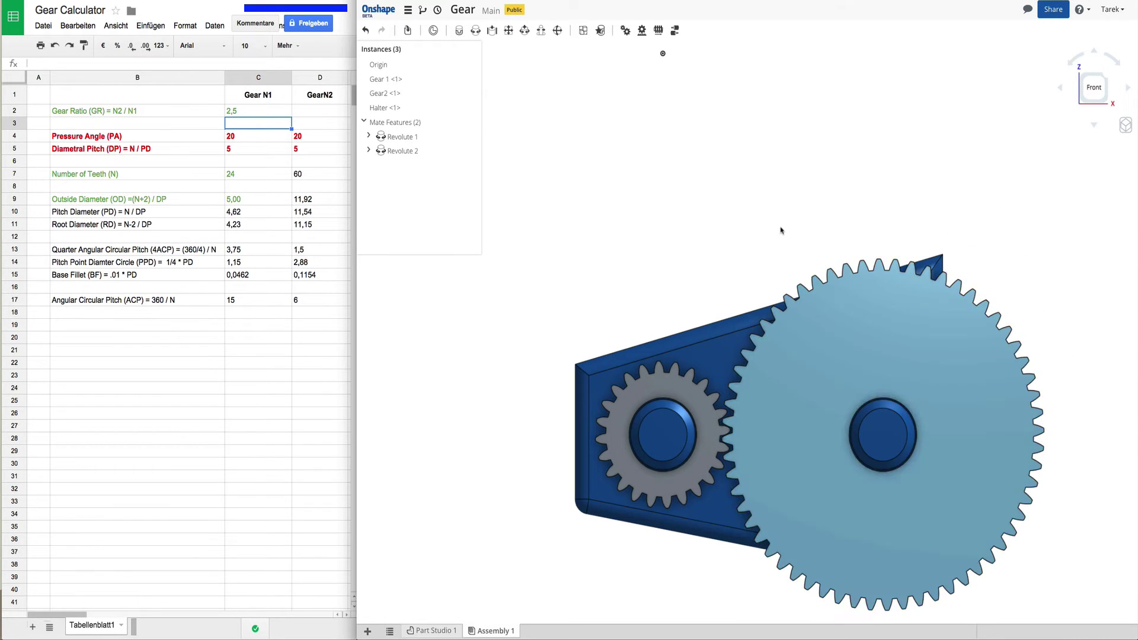
key(f)
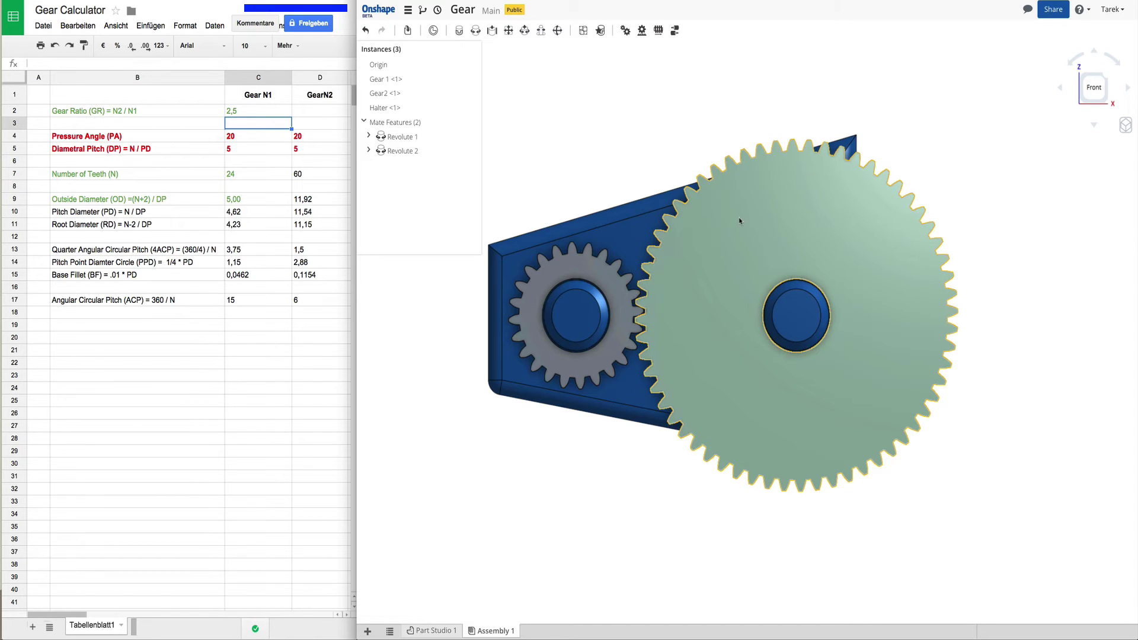
click(714, 347)
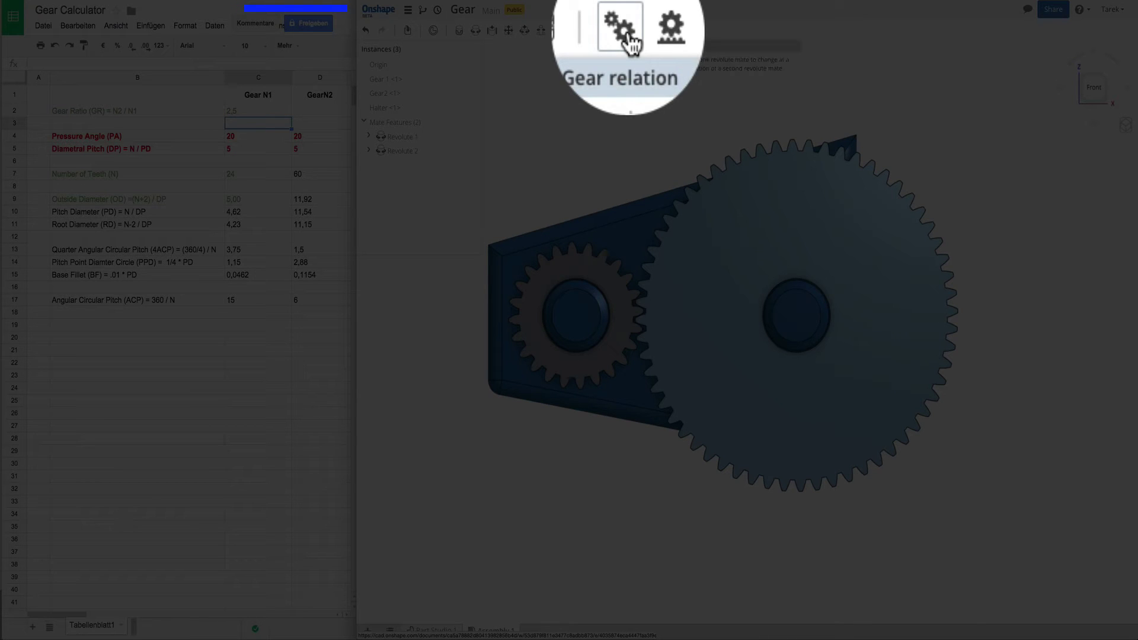
Add a gear relation between Revolute 1 and Revolute 2 with ratio 2.5
click(627, 31)
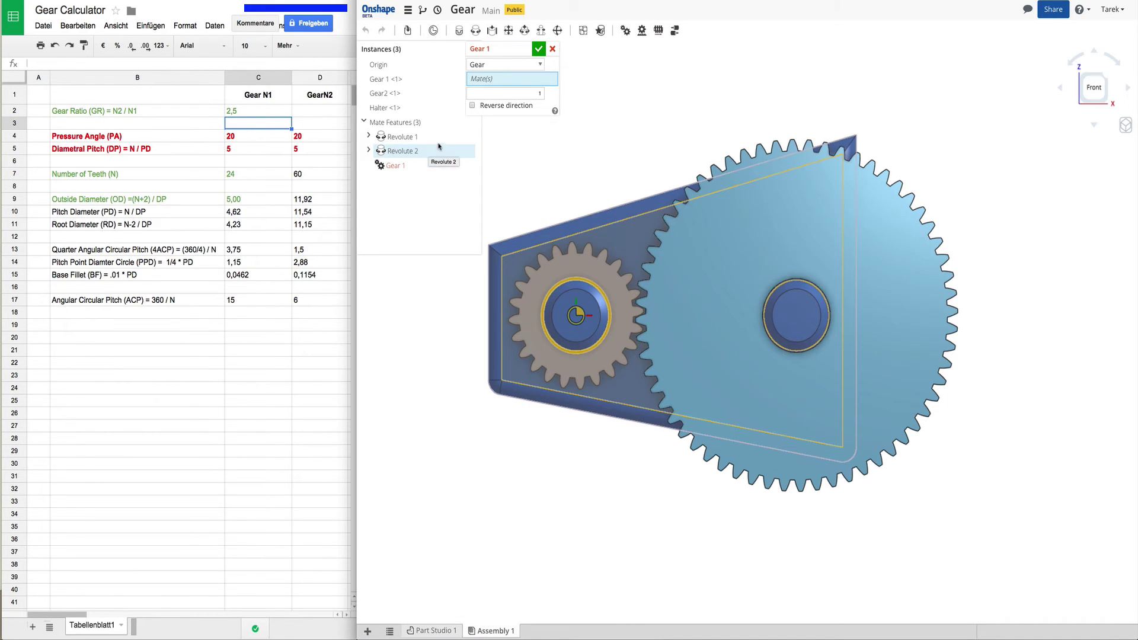
click(397, 137)
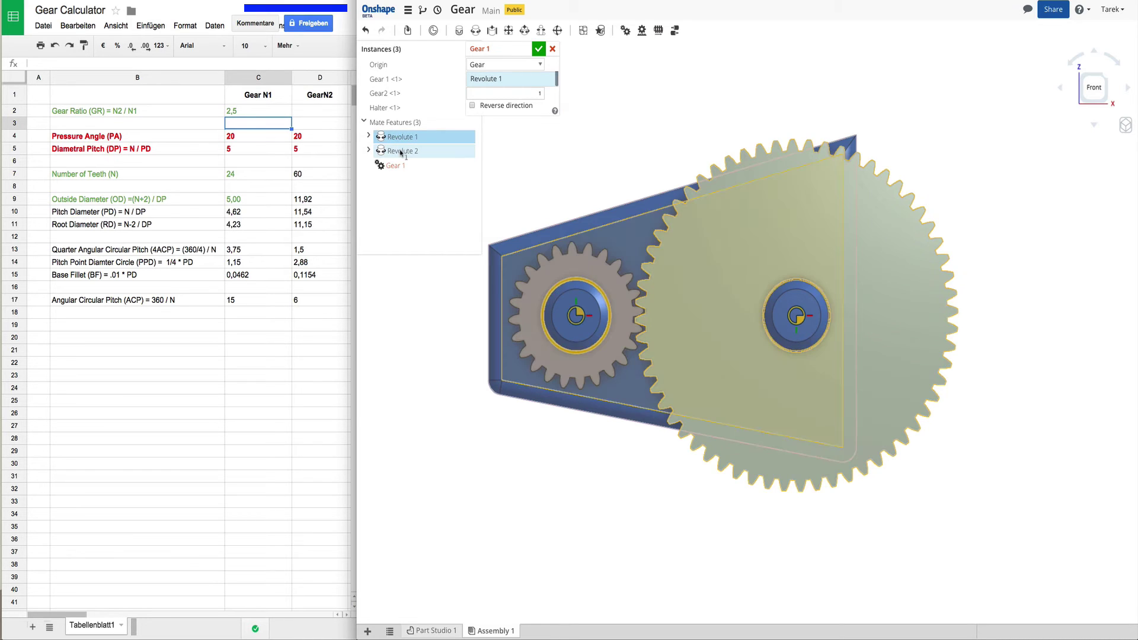
click(401, 151)
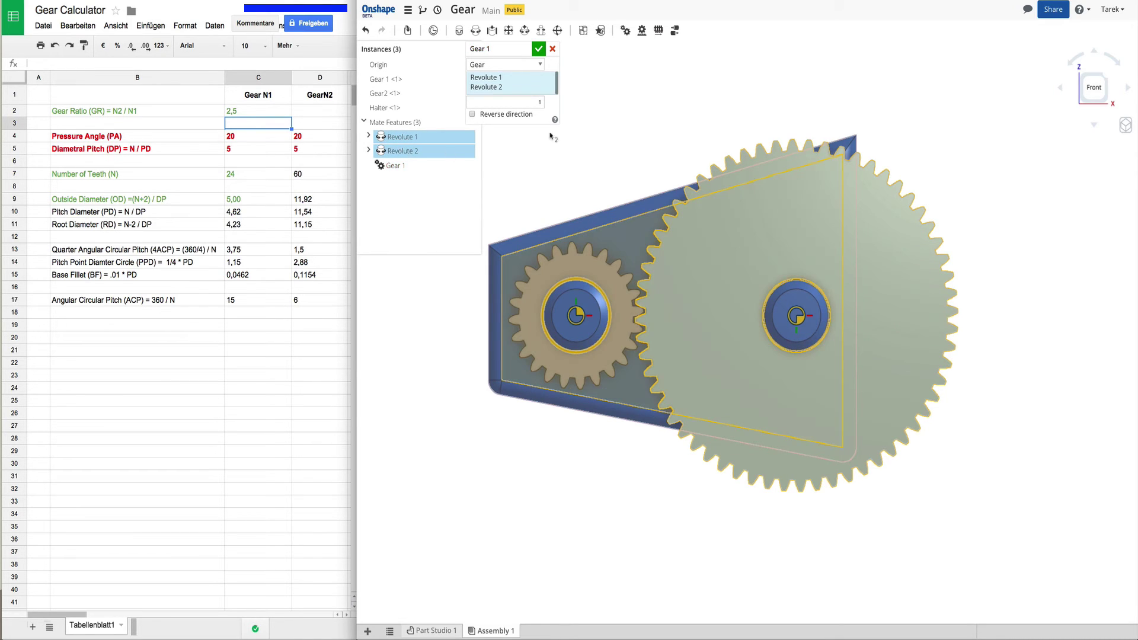
drag(535, 104, 545, 103)
click(538, 49)
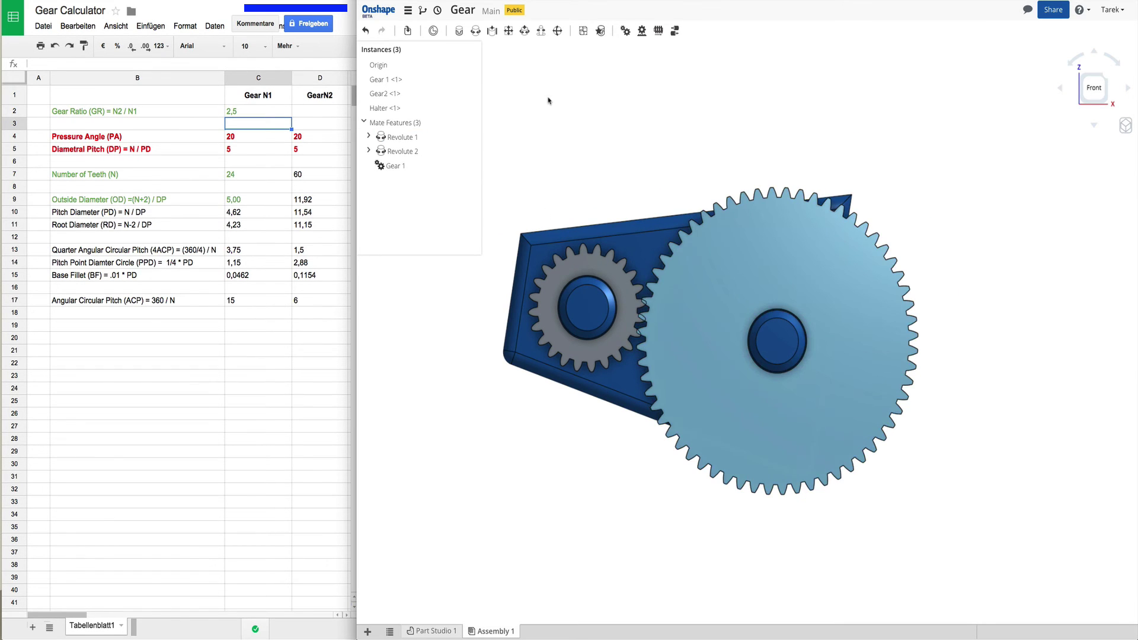
Fix the Halter holder and drag the large gear to test the relation
right_click(637, 243)
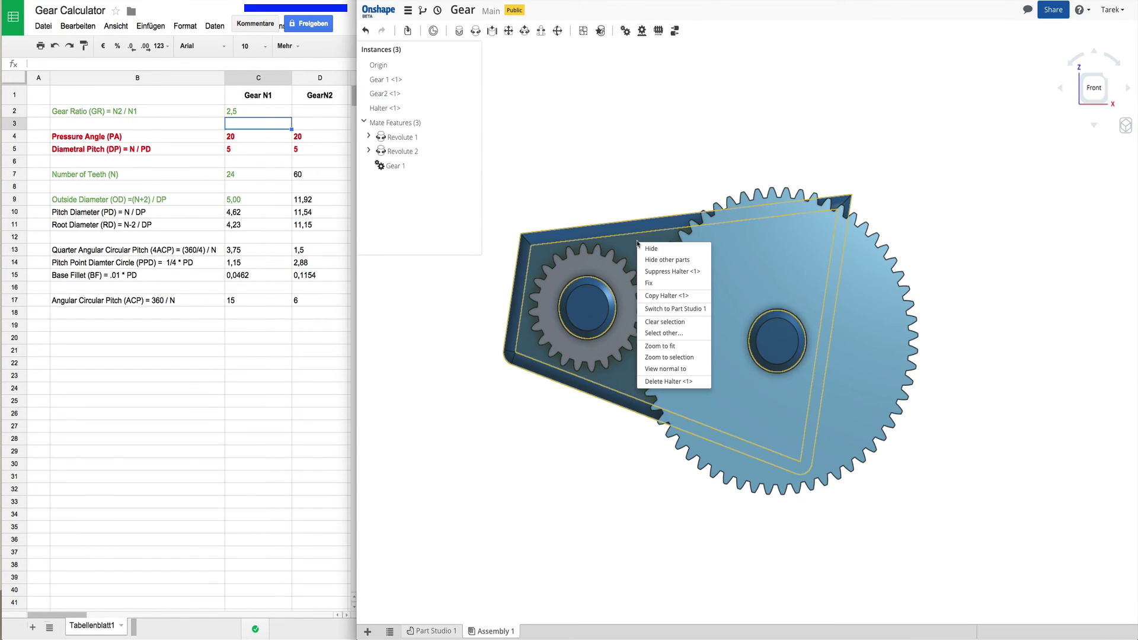
click(653, 283)
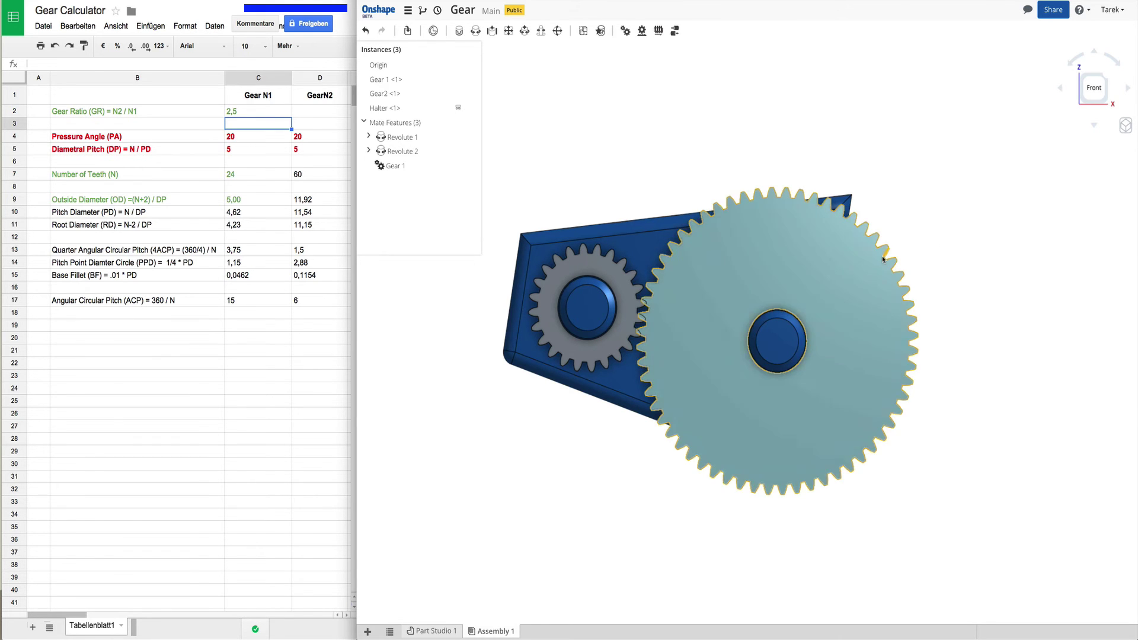
mouse_move(882, 259)
mouse_down()
mouse_move(883, 284)
mouse_move(828, 244)
mouse_up()
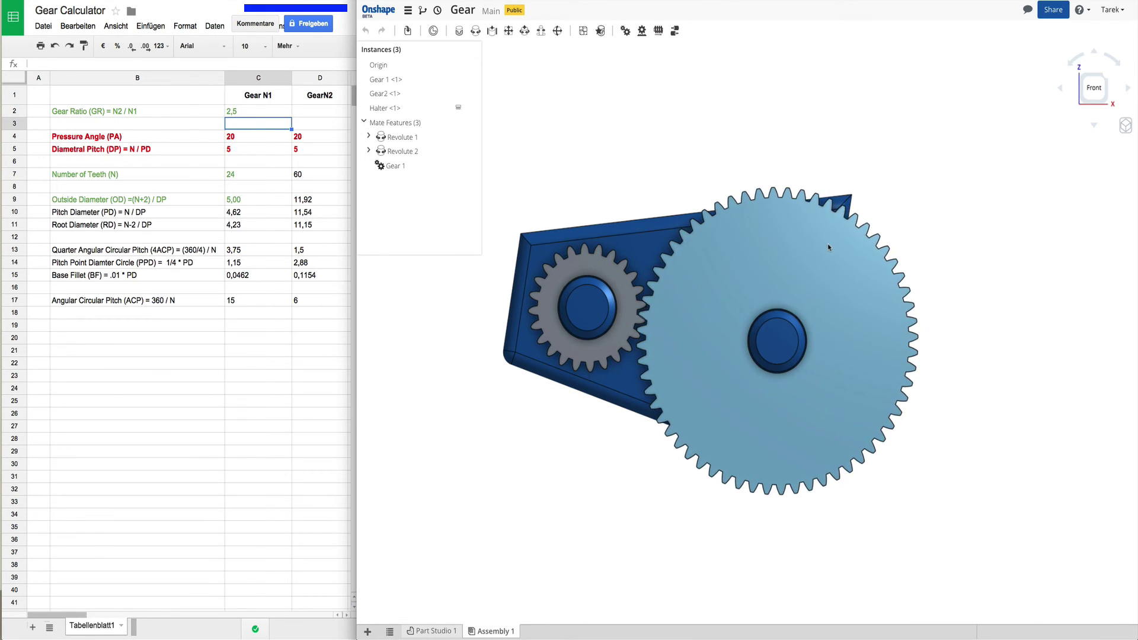
Edit the Gear 1 relation to enable Reverse direction and confirm it
double_click(394, 170)
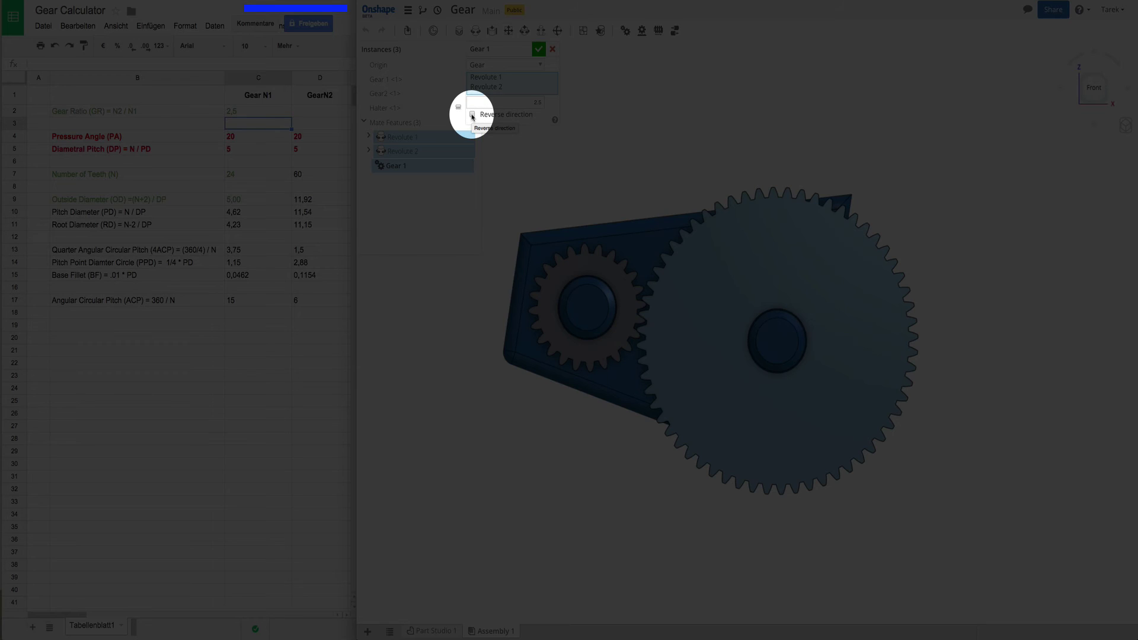
click(471, 115)
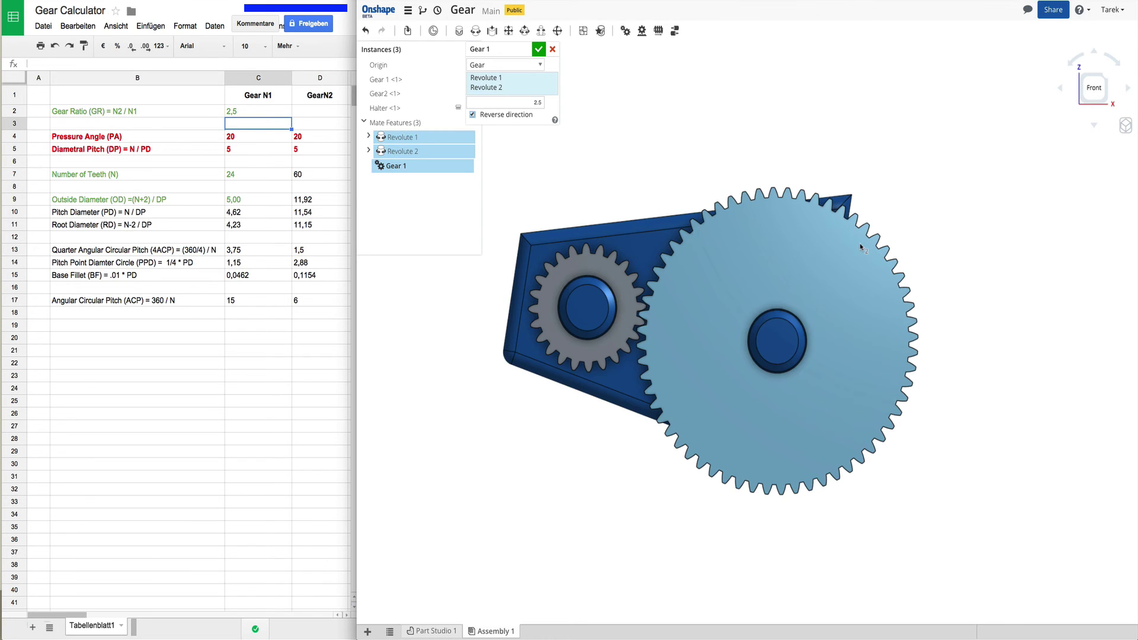
click(538, 50)
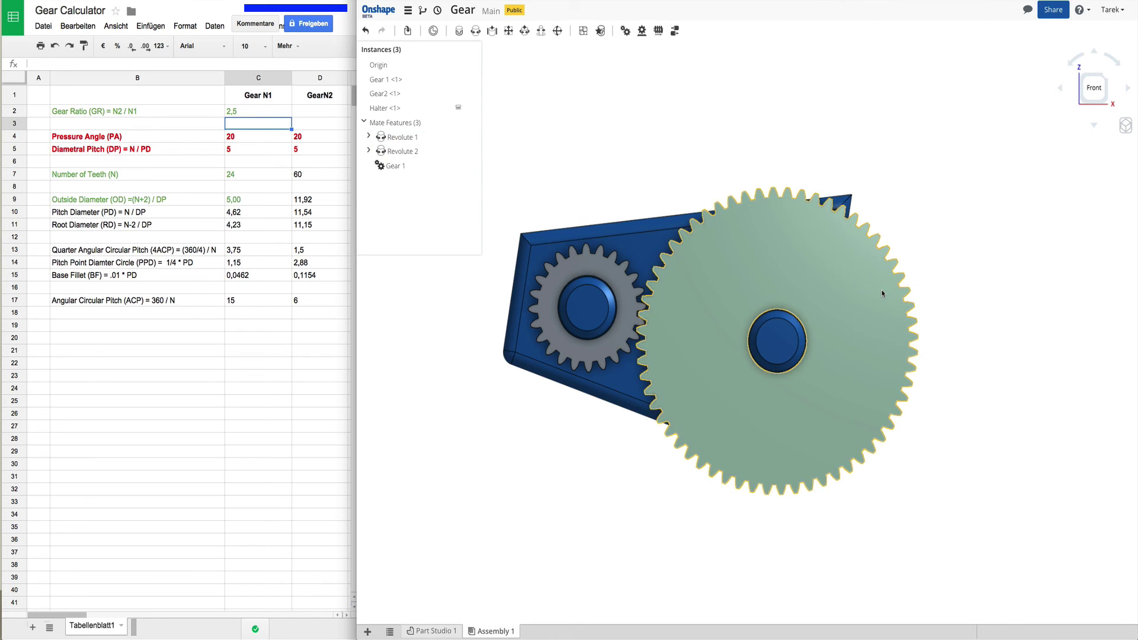
Drag each gear in turn to verify they mesh and counter-rotate correctly
mouse_move(881, 289)
mouse_down()
mouse_move(883, 343)
mouse_move(866, 368)
mouse_up()
scroll(698, 313, up, 3)
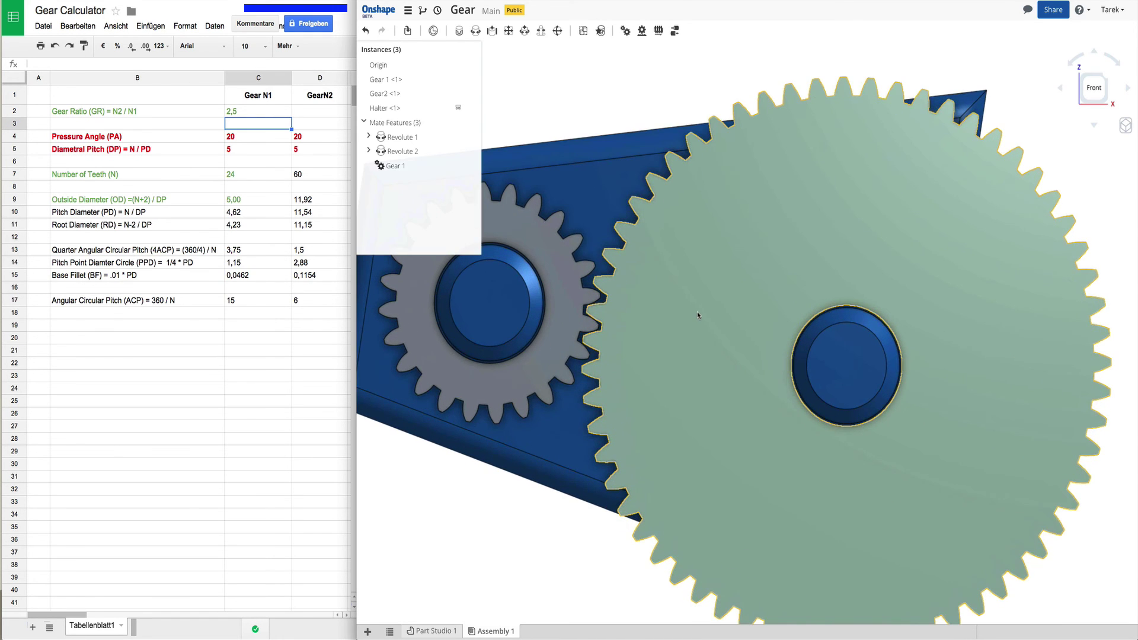
drag(697, 311, 872, 255)
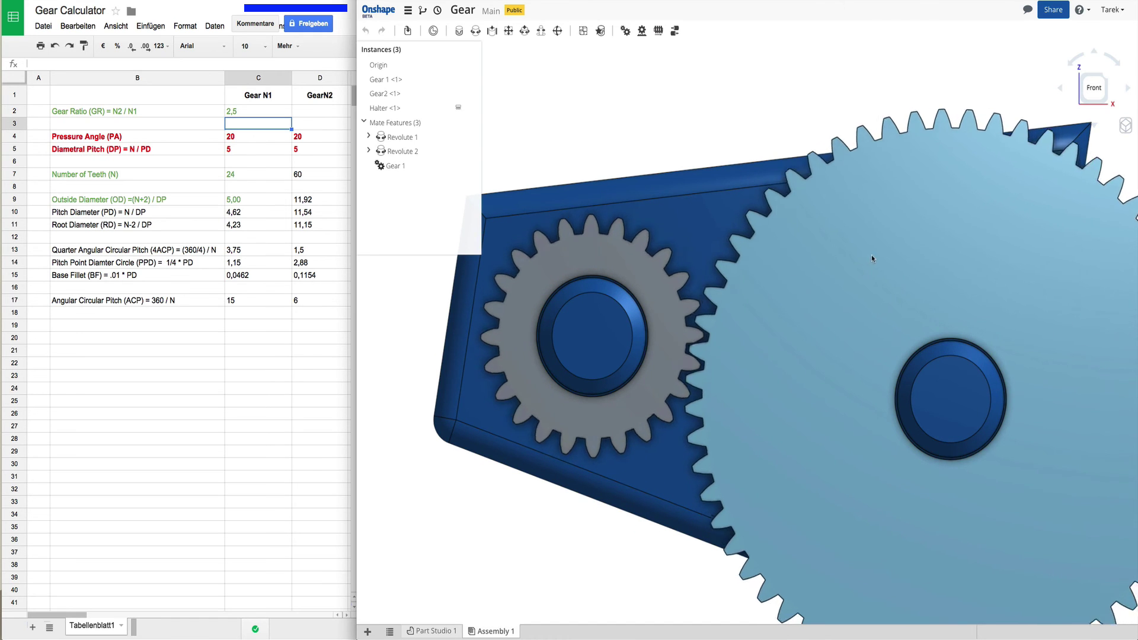
mouse_move(872, 254)
mouse_down()
mouse_move(812, 283)
mouse_move(943, 520)
mouse_up()
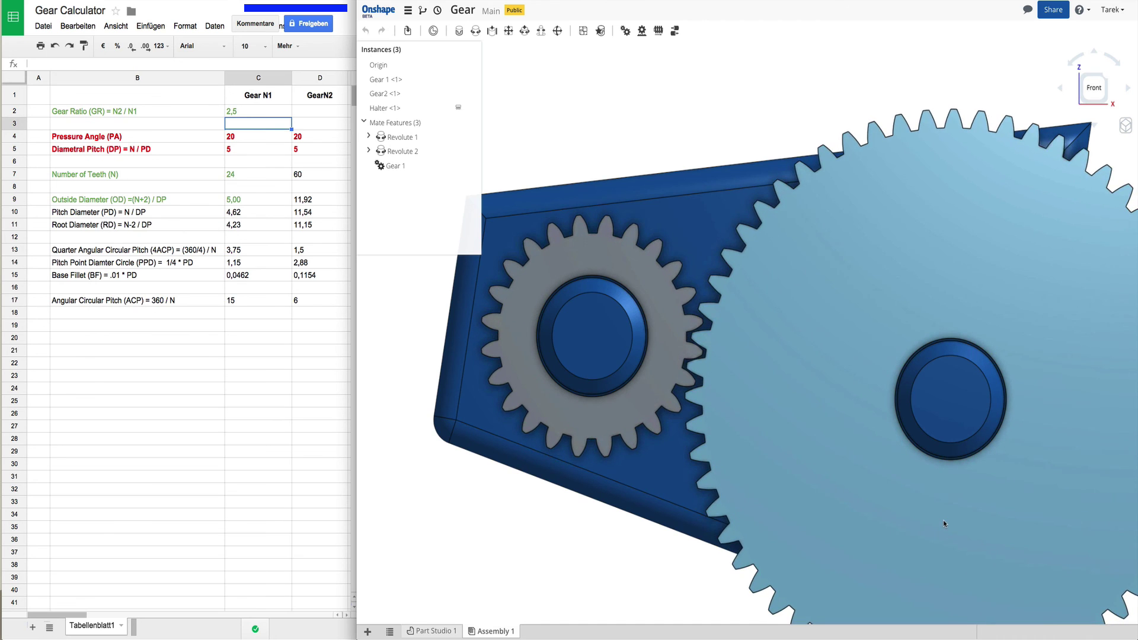
drag(944, 520, 779, 399)
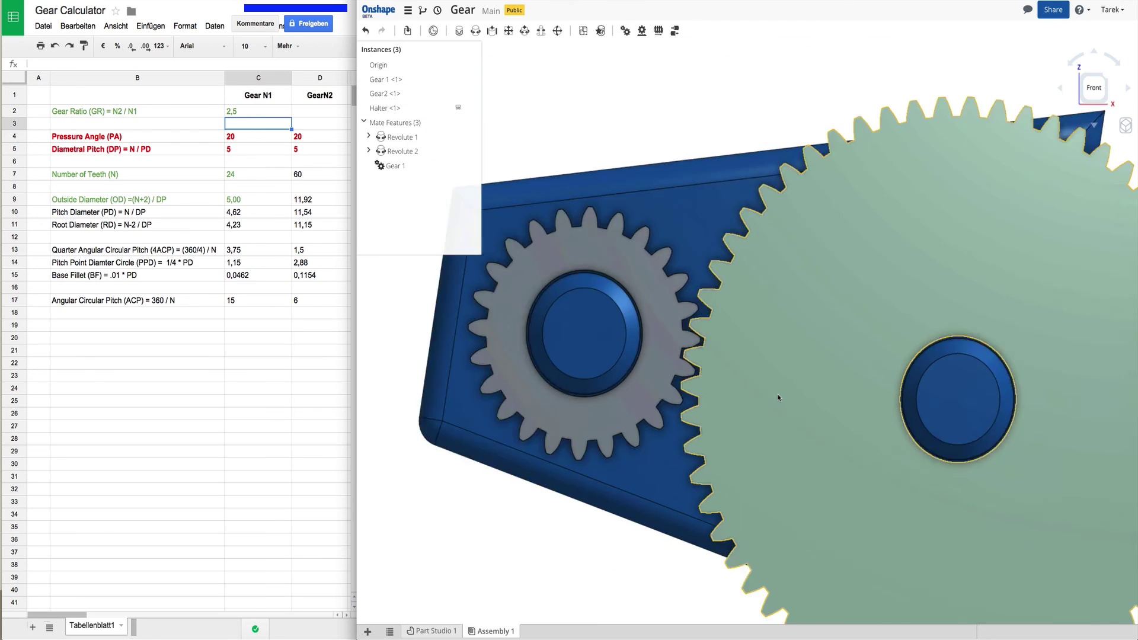
scroll(777, 398, down, 3)
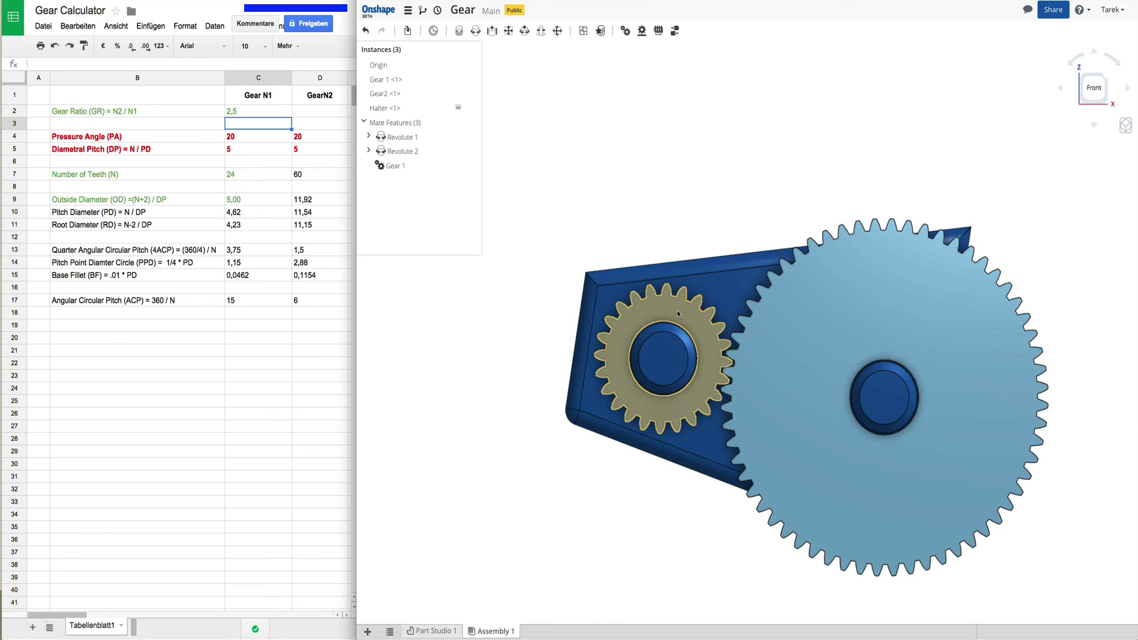
drag(678, 313, 706, 353)
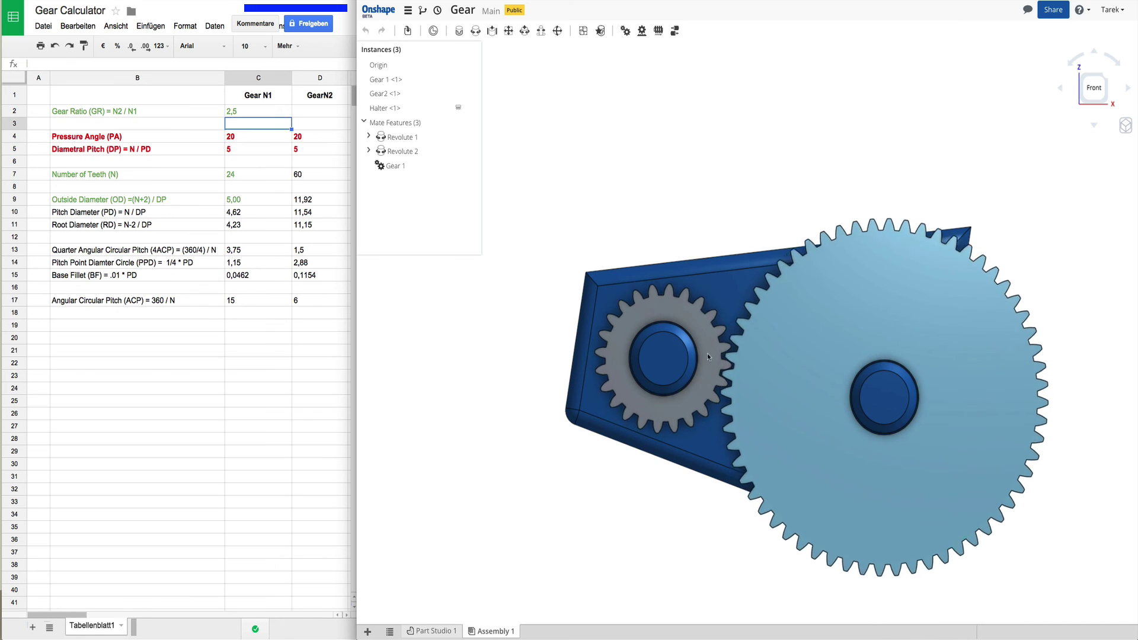
drag(707, 354, 668, 248)
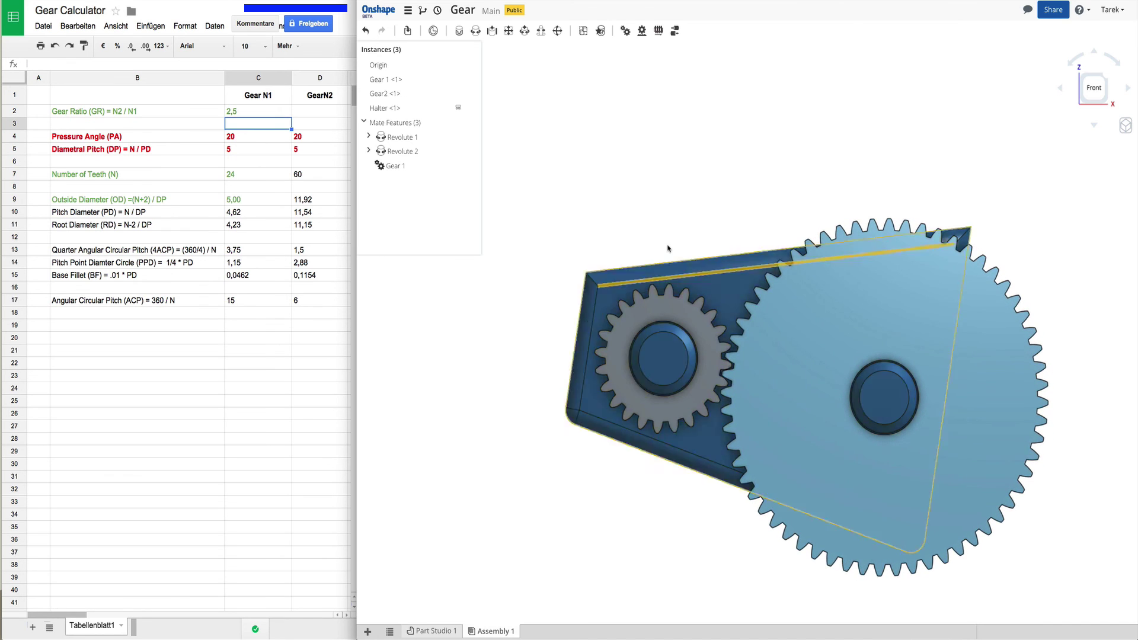